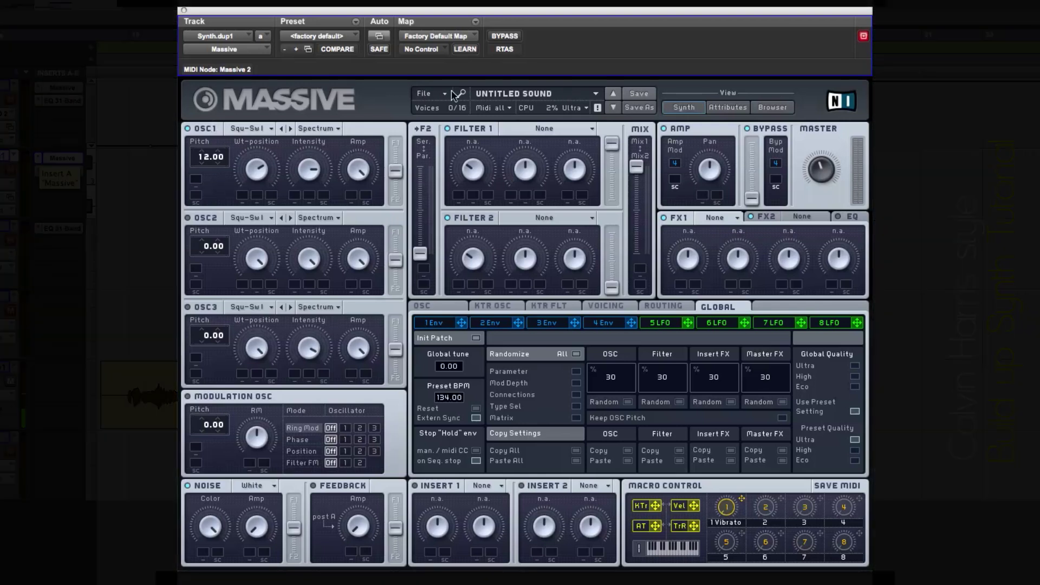
Step: Start a new sound and set oscillator 1 to the Square-Saw I wavetable
left_click(440, 93)
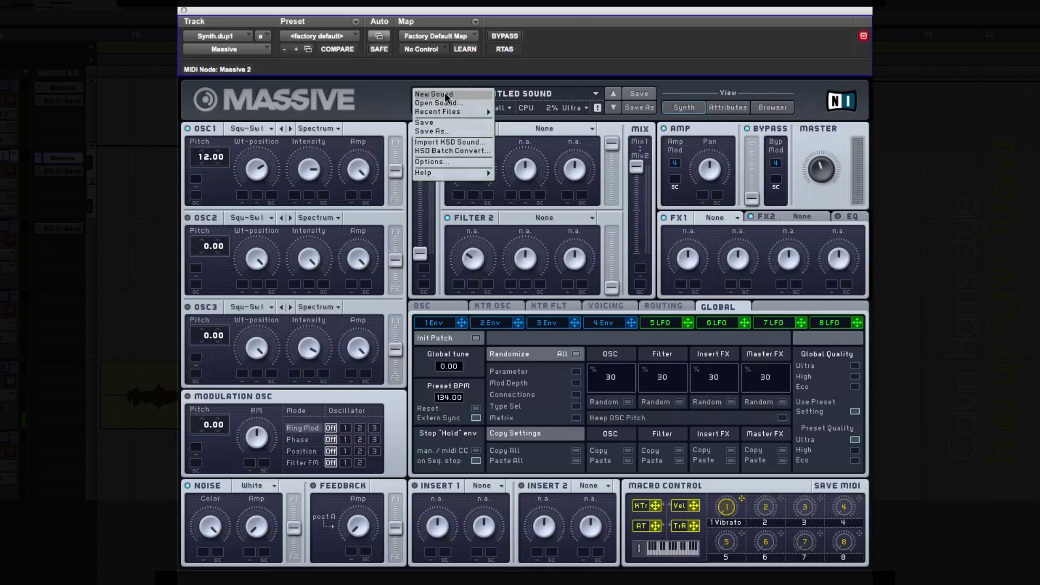
left_click(447, 95)
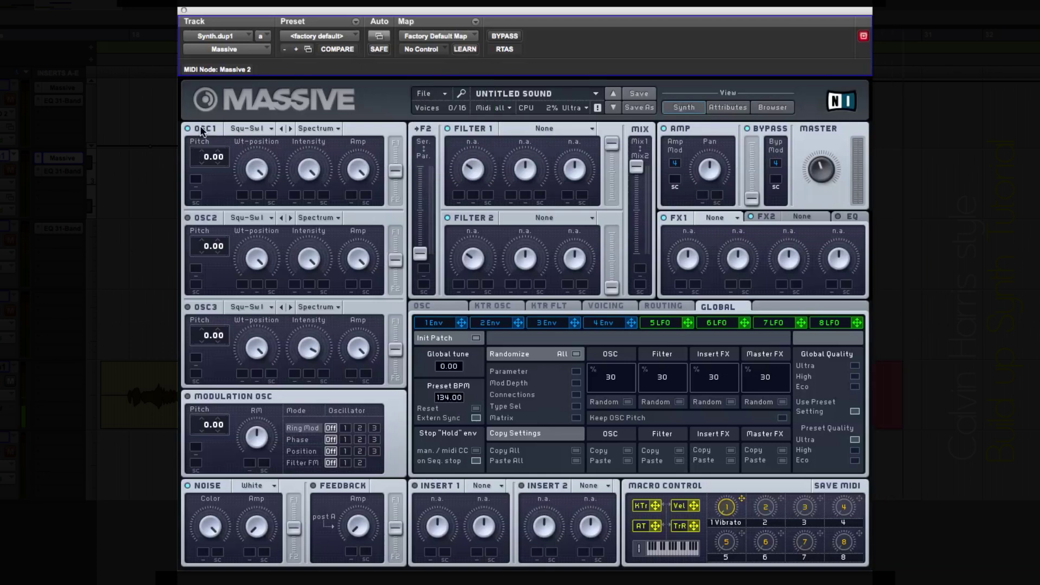
left_click(268, 129)
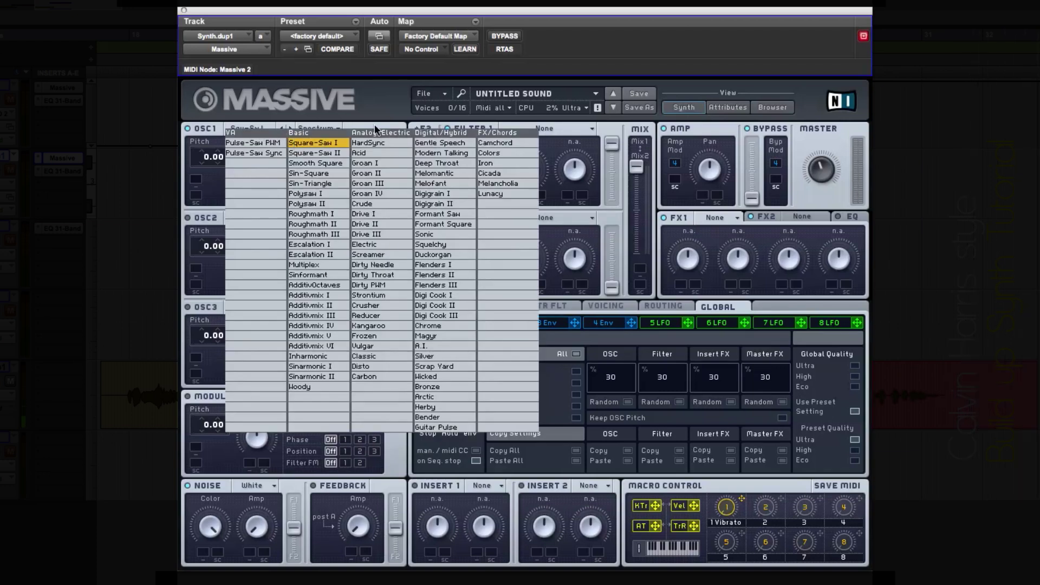
left_click(296, 144)
Step: Raise OSC1's intensity and wavetable position, and tune its pitch up to 12.00
left_click_drag(307, 172, 309, 197)
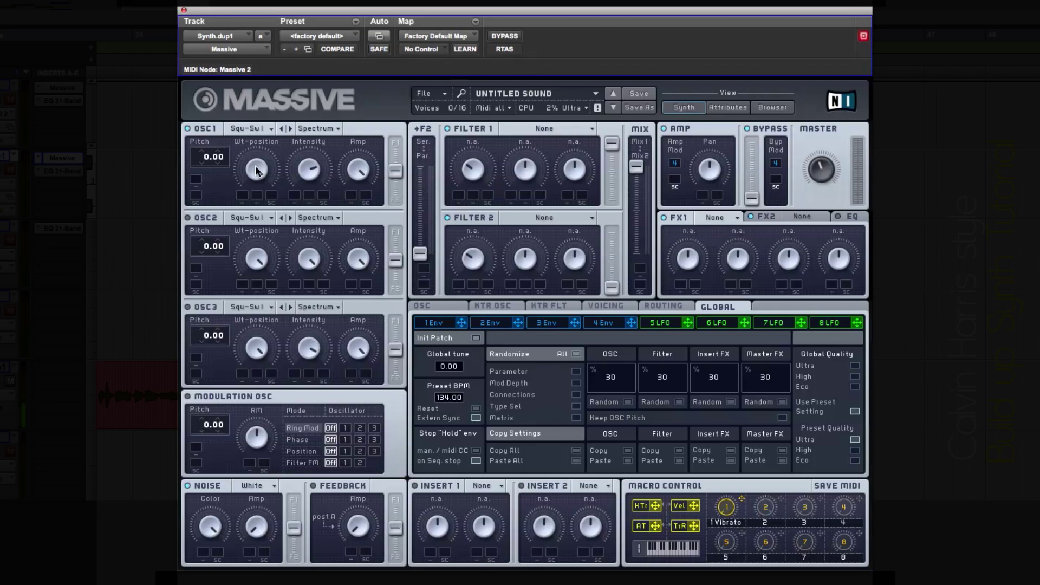
left_click_drag(256, 174, 257, 198)
left_click_drag(209, 160, 219, 142)
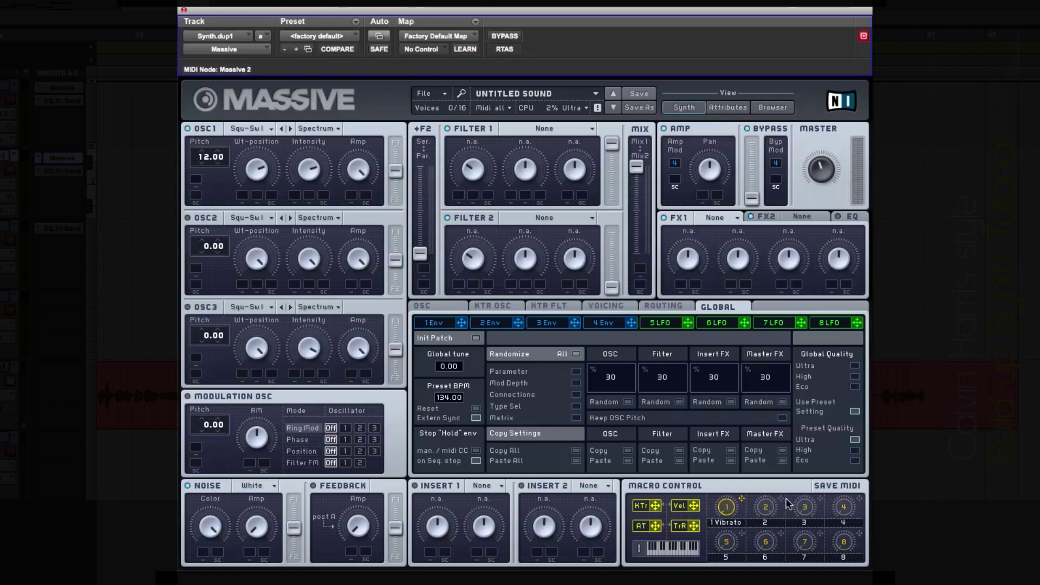
Step: Assign Macro 2 to OSC1's pitch with a 24.00 modulation range
left_click_drag(780, 498, 233, 146)
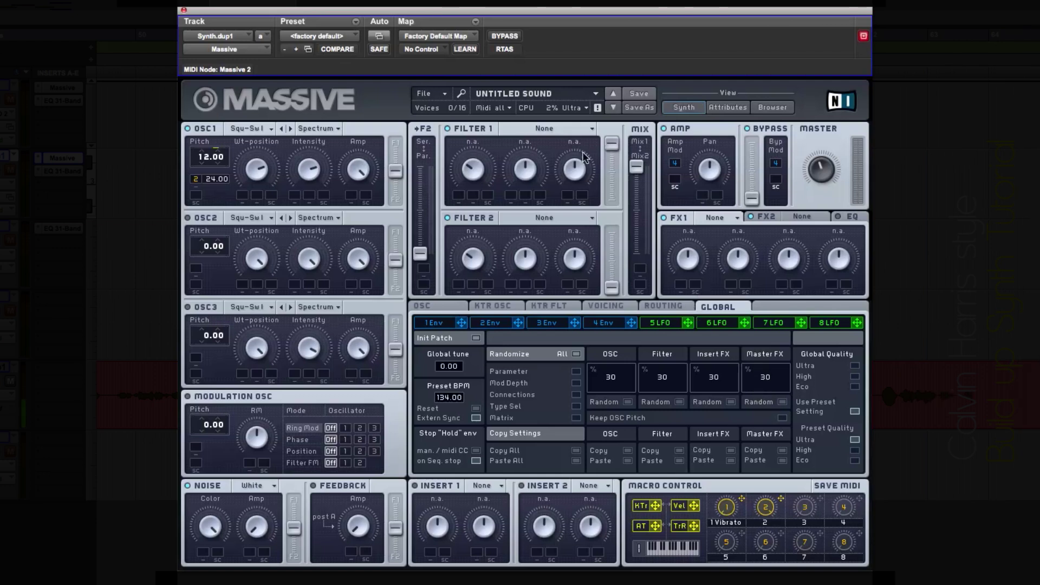
Step: Set filter 1 to the Daft type and lower its resonance
left_click(539, 130)
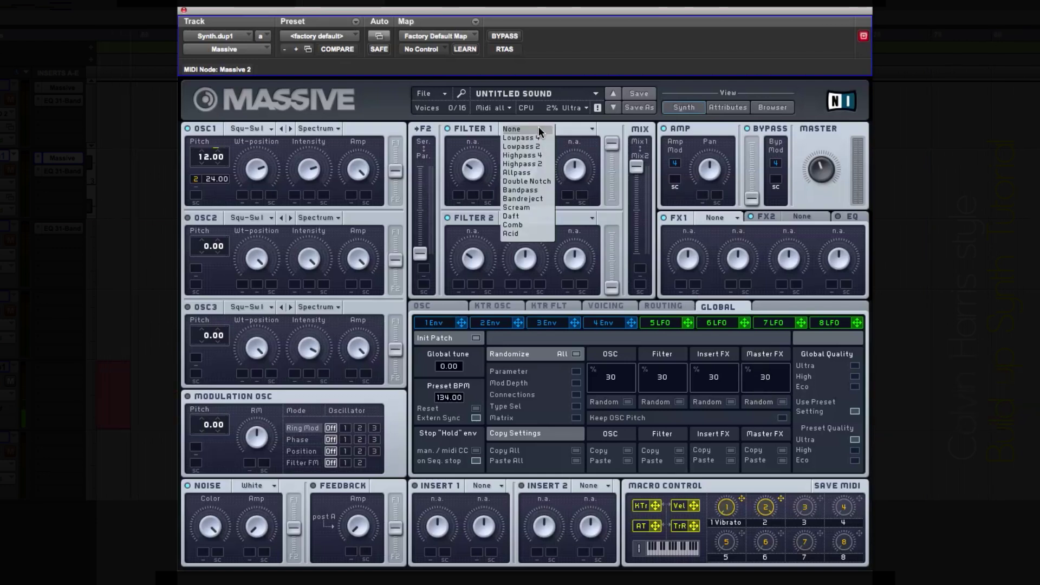
left_click(528, 215)
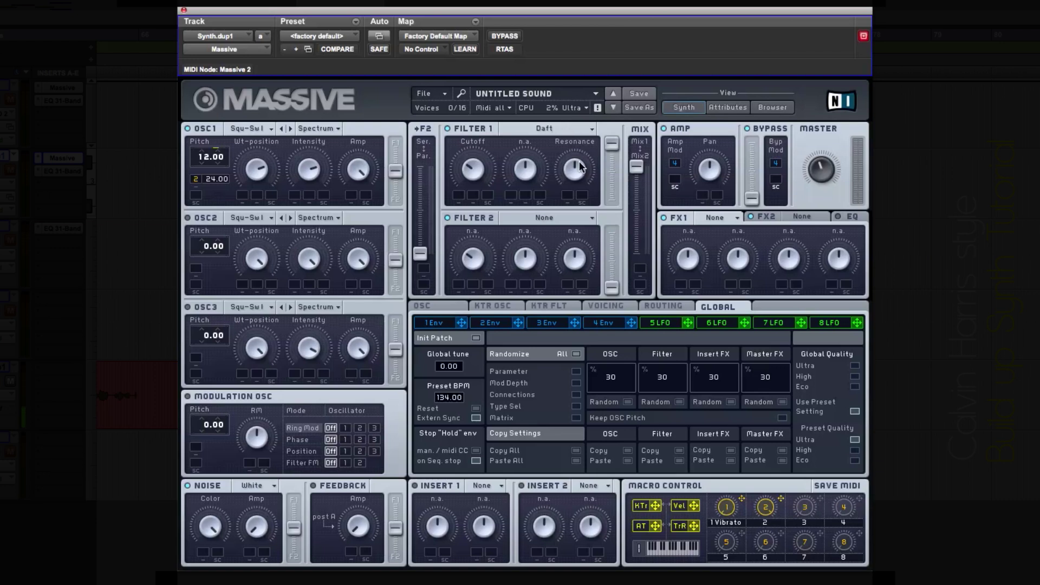
left_click_drag(578, 161, 582, 225)
Step: Route envelope 2 to filter 1's cutoff, setting depth, shorter attack and higher level
left_click(503, 323)
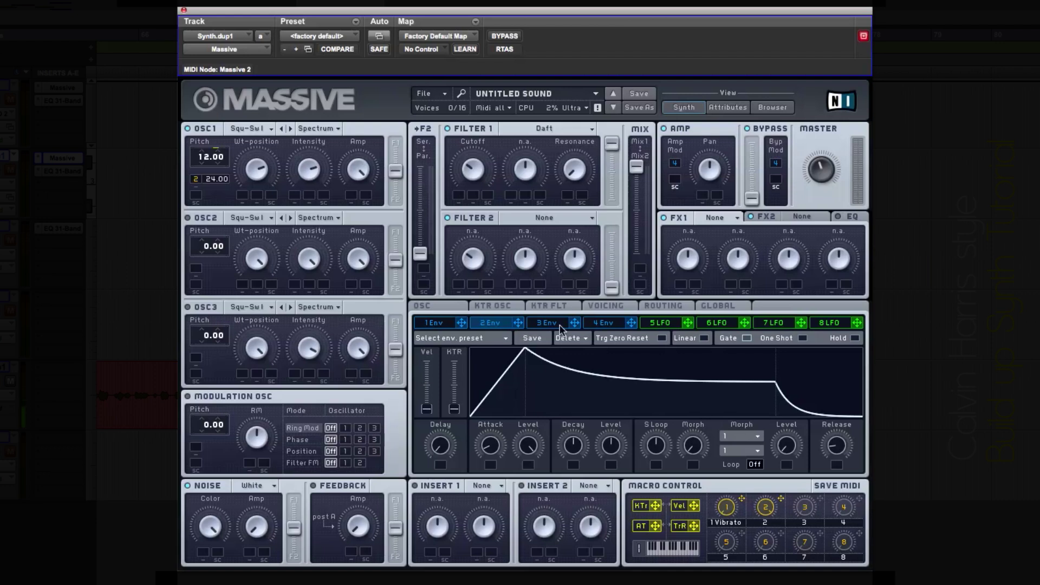
left_click_drag(519, 323, 458, 197)
left_click_drag(464, 197, 463, 36)
left_click_drag(493, 447, 490, 475)
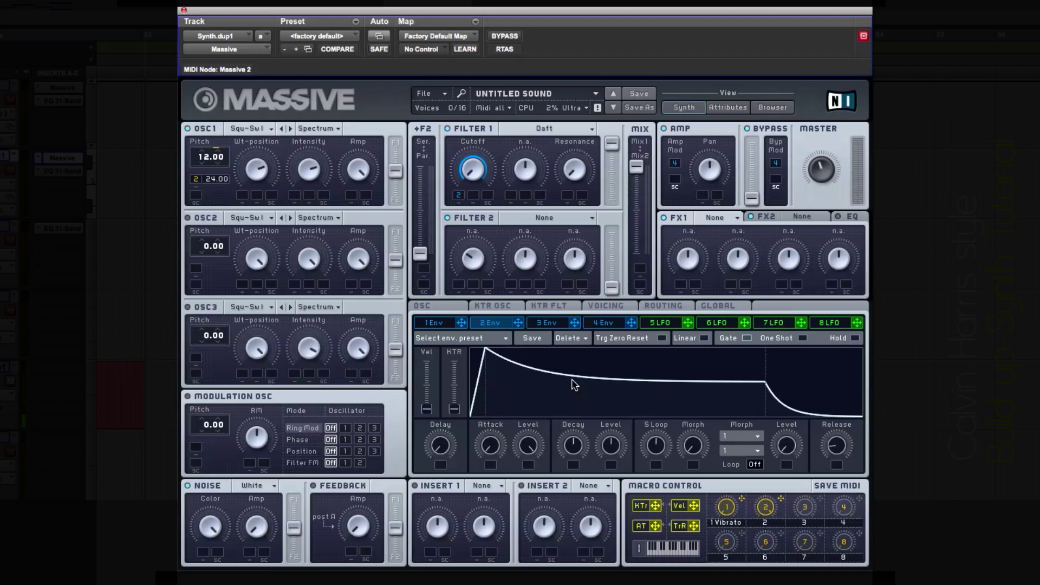
left_click_drag(619, 455, 617, 439)
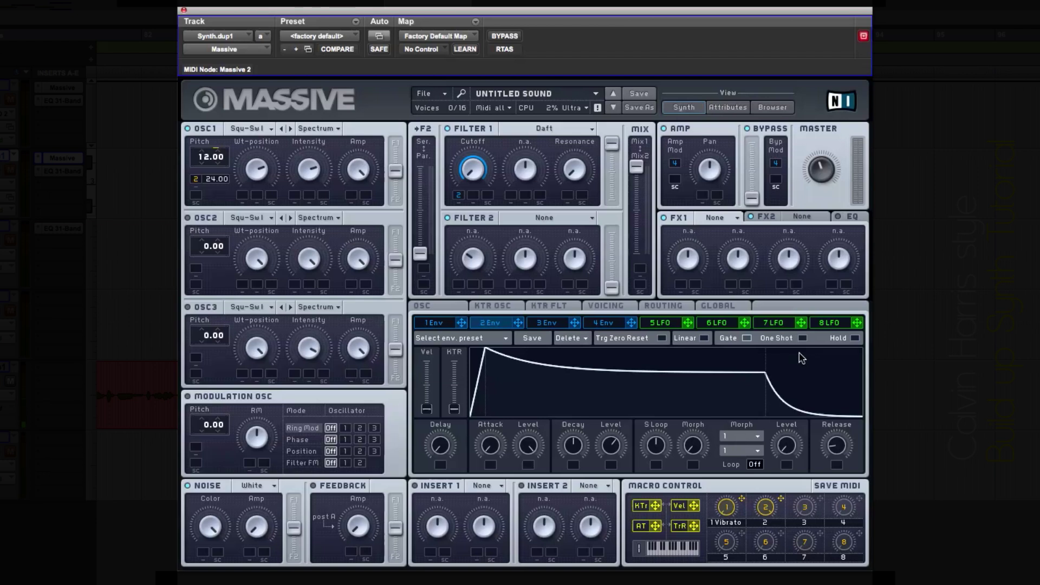
Step: Route LFO 6 to filter 1's cutoff as its second modulator
left_click(713, 325)
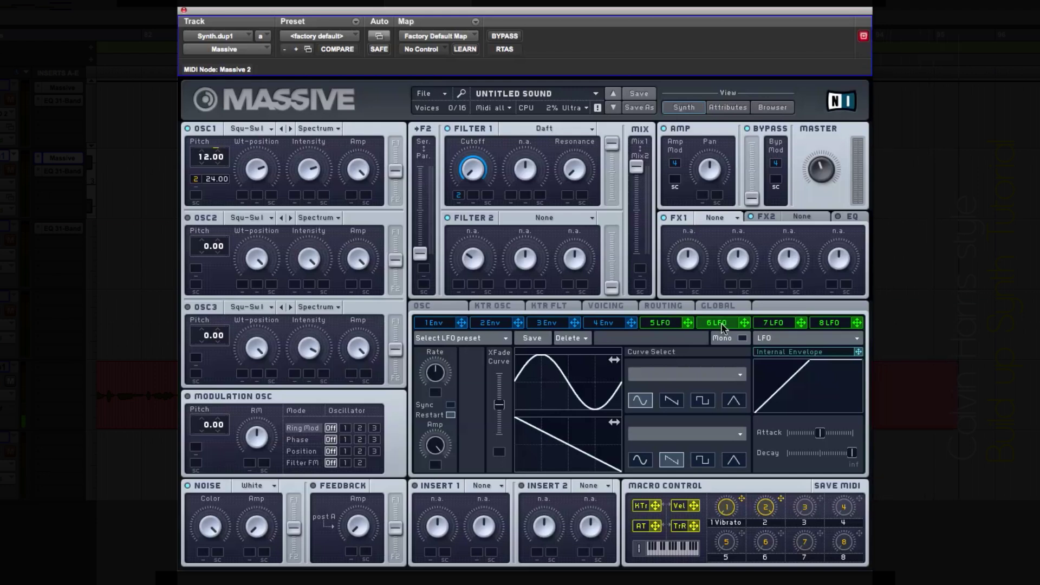
left_click_drag(744, 323, 473, 173)
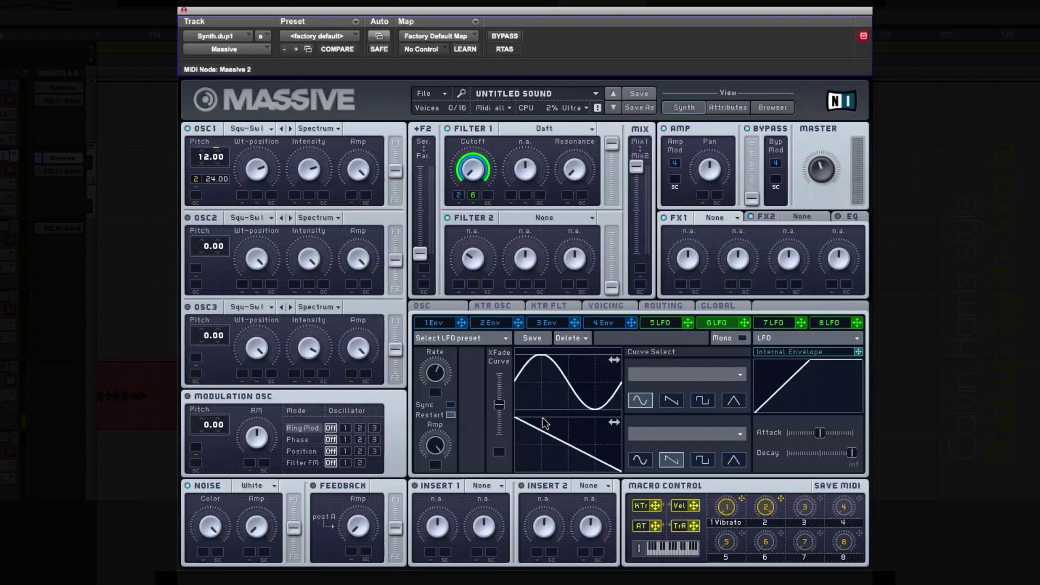
Step: Give LFO 6 a descending saw shape and assign Macro 2 to its rate
left_click(683, 404)
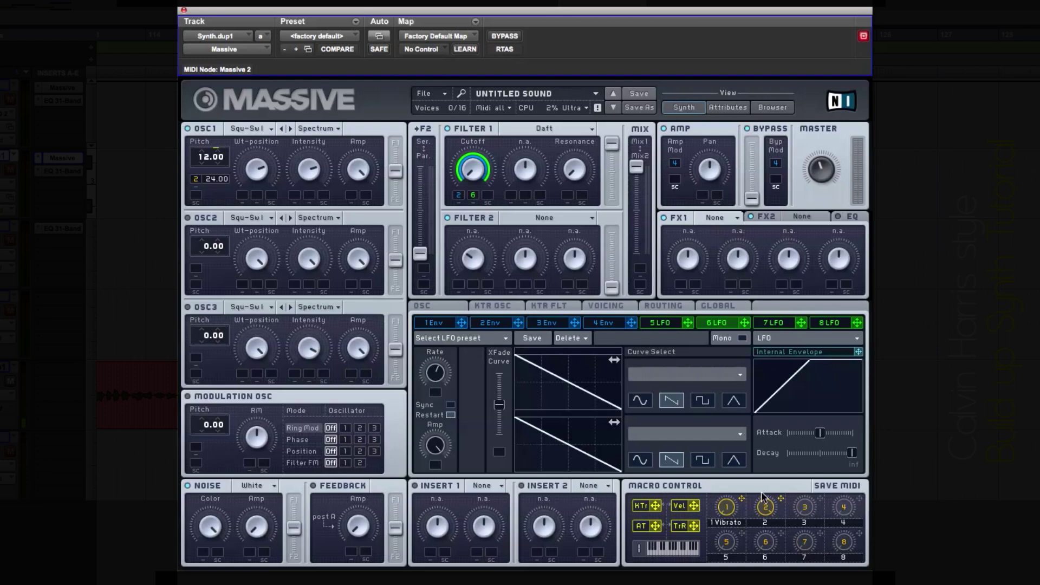
left_click_drag(779, 500, 429, 279)
Step: Load Reverb into FX1, lowering its dry/wet mix and slightly reducing its size
left_click(726, 217)
left_click(724, 231)
left_click_drag(694, 284, 688, 289)
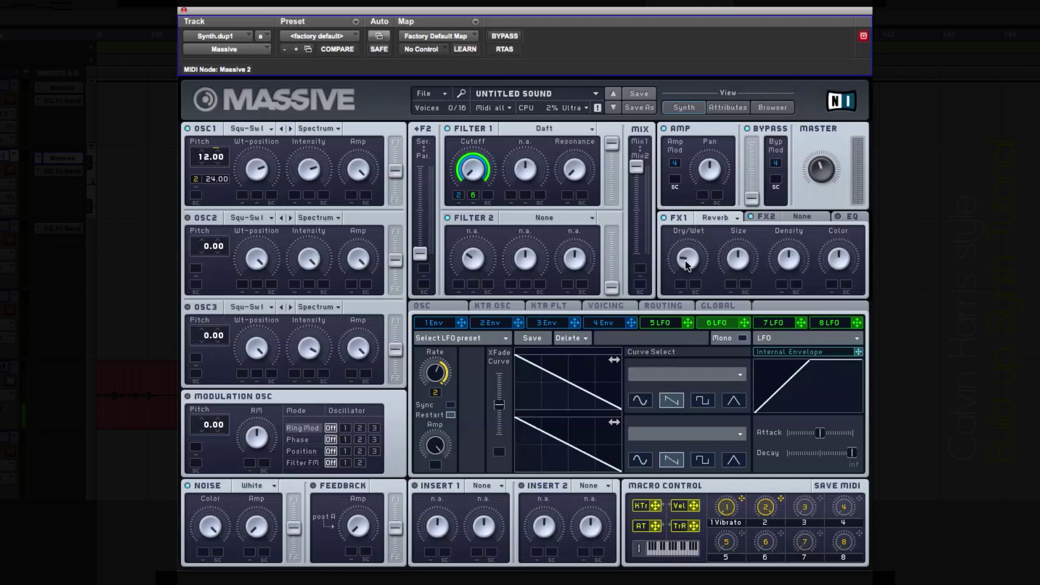
left_click_drag(738, 261, 740, 277)
Step: Enable MACRO 2 for plug-in automation and view its rising ramp on the Synth track
left_click(377, 38)
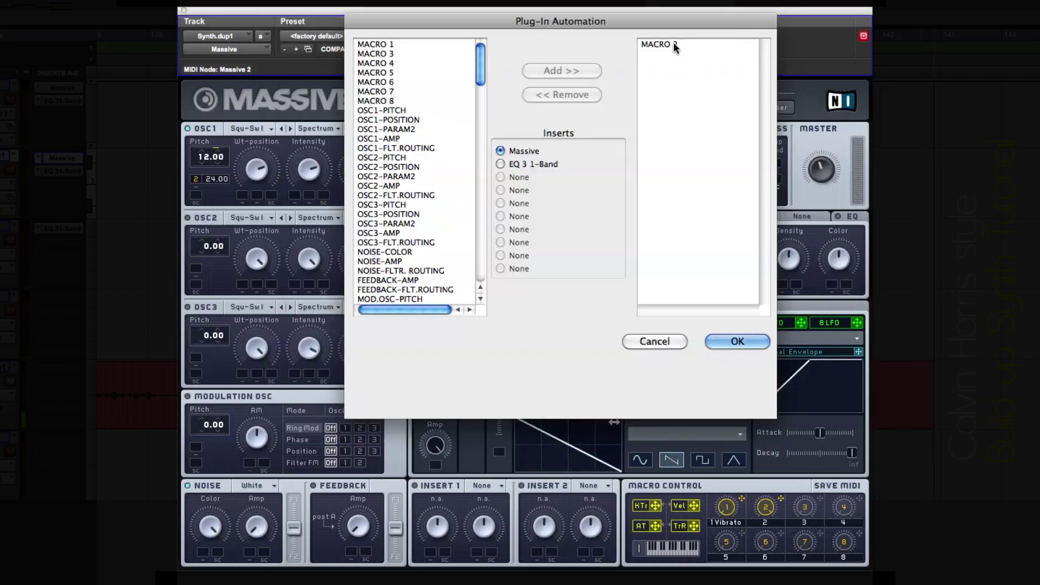
left_click(673, 43)
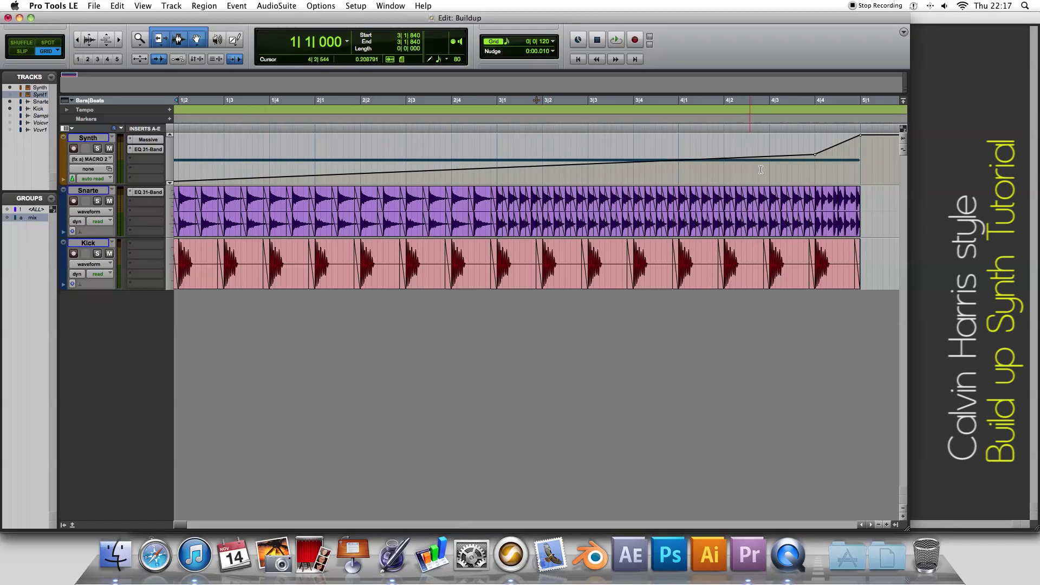
scroll(488, 178, "left", 1)
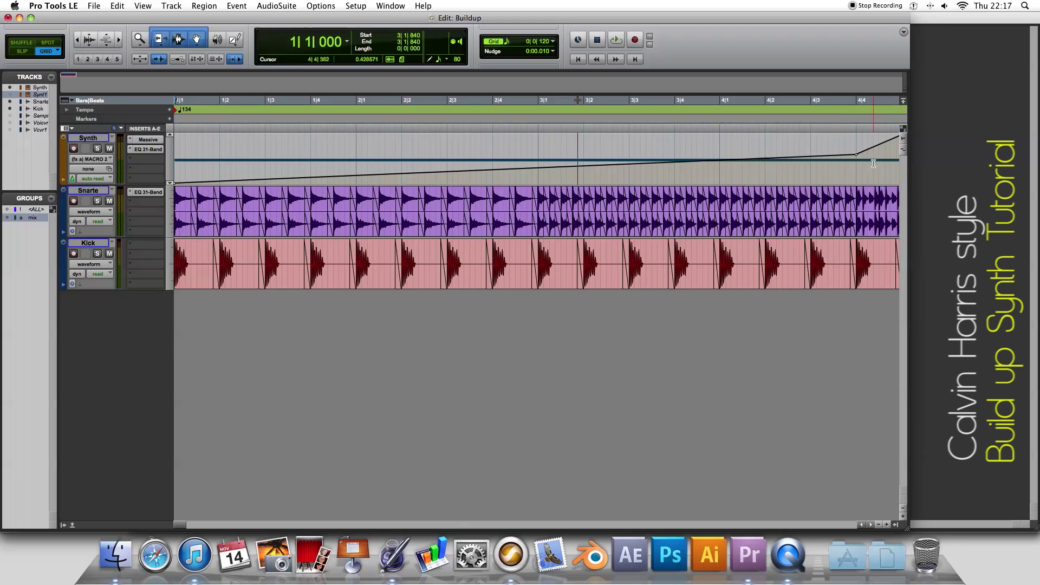
scroll(860, 157, "right", 3)
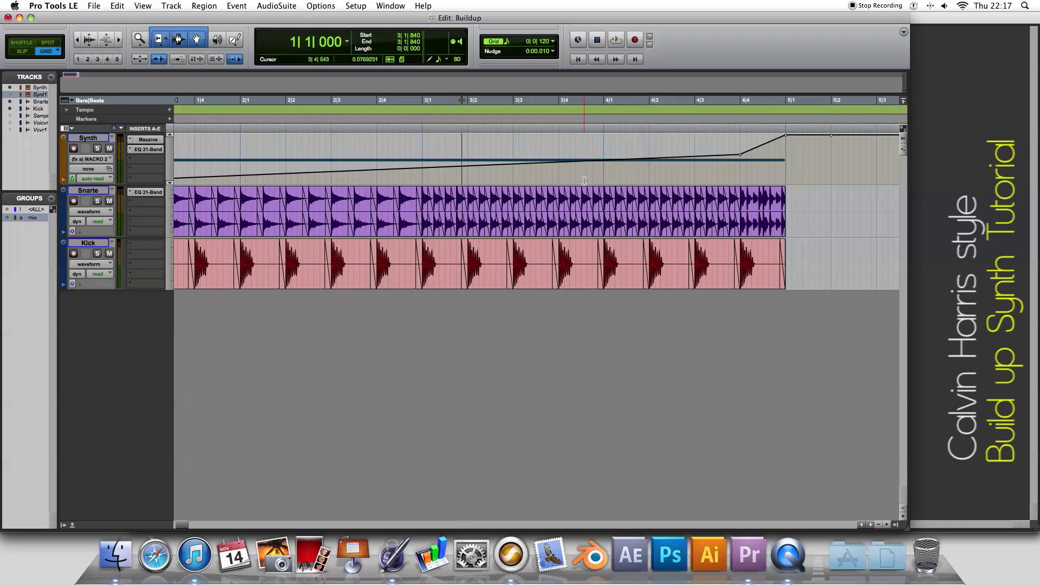
scroll(584, 180, "left", 5)
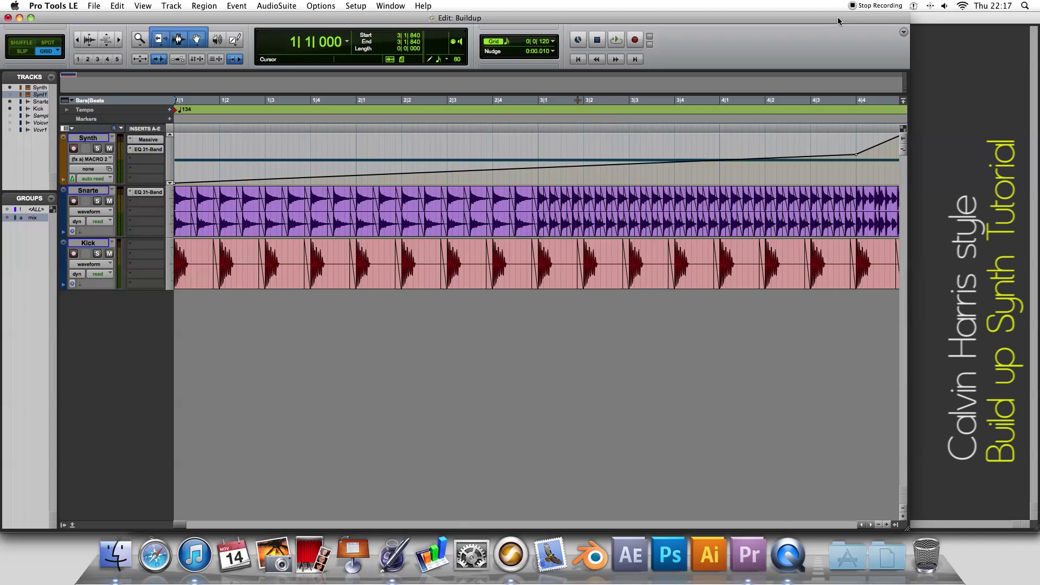
Step: Show the EQ 3 1-Band Gain automation lane on the Synth track
left_click(103, 160)
mouse_move(113, 169)
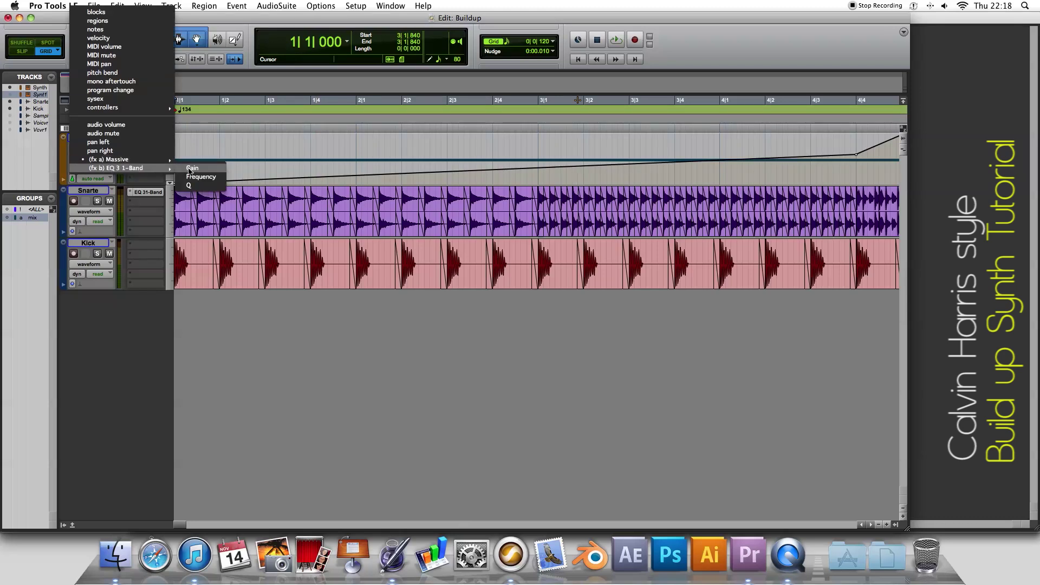
left_click(190, 168)
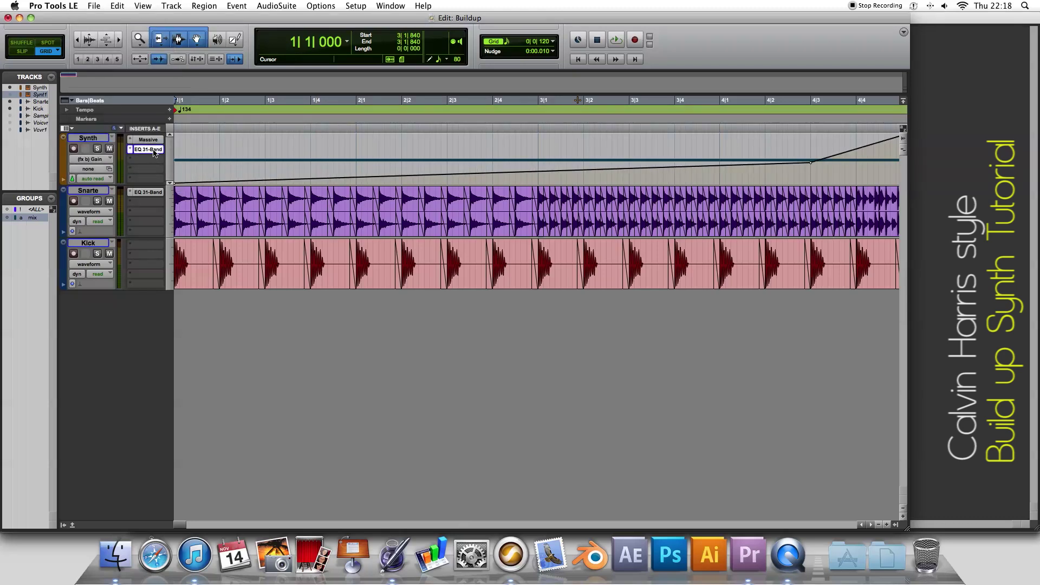
Step: Open the EQ 3 1-Band window and play from near bar 2 beat 4
left_click(155, 152)
left_click_drag(334, 86, 394, 218)
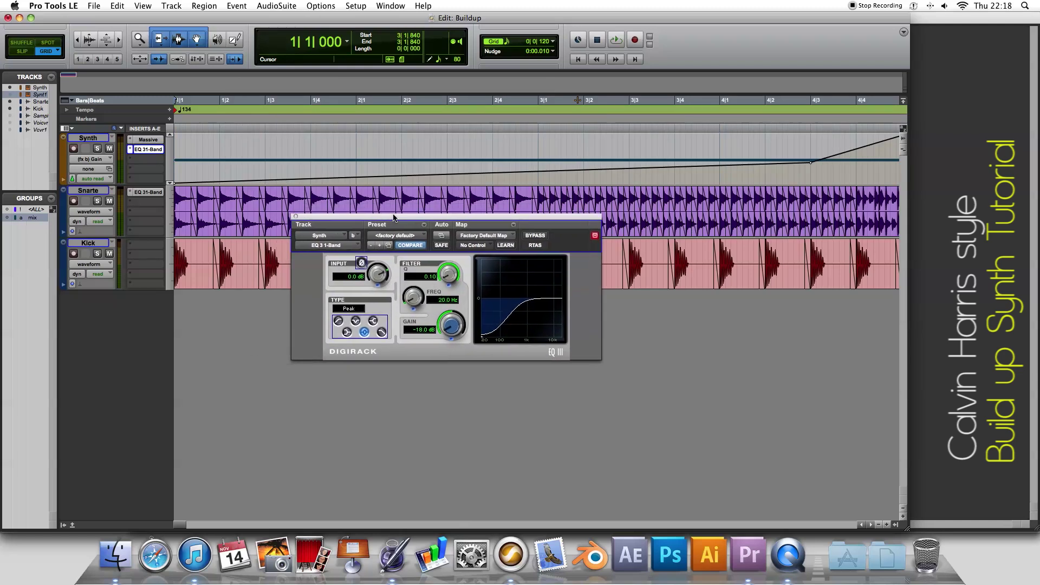
left_click(530, 100)
key("space")
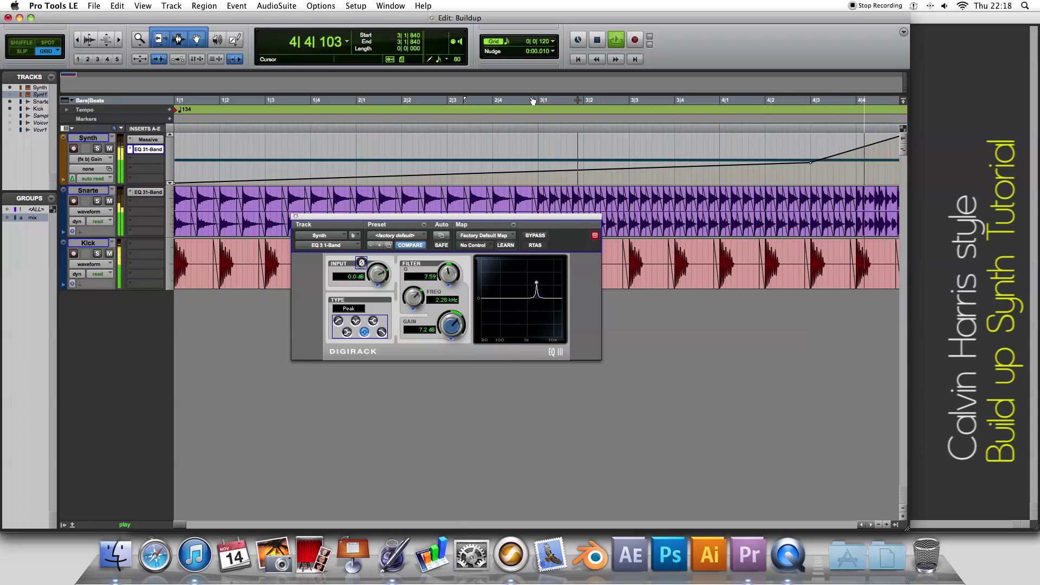
Step: Stop playback and close the EQ 3 1-Band window
key("space")
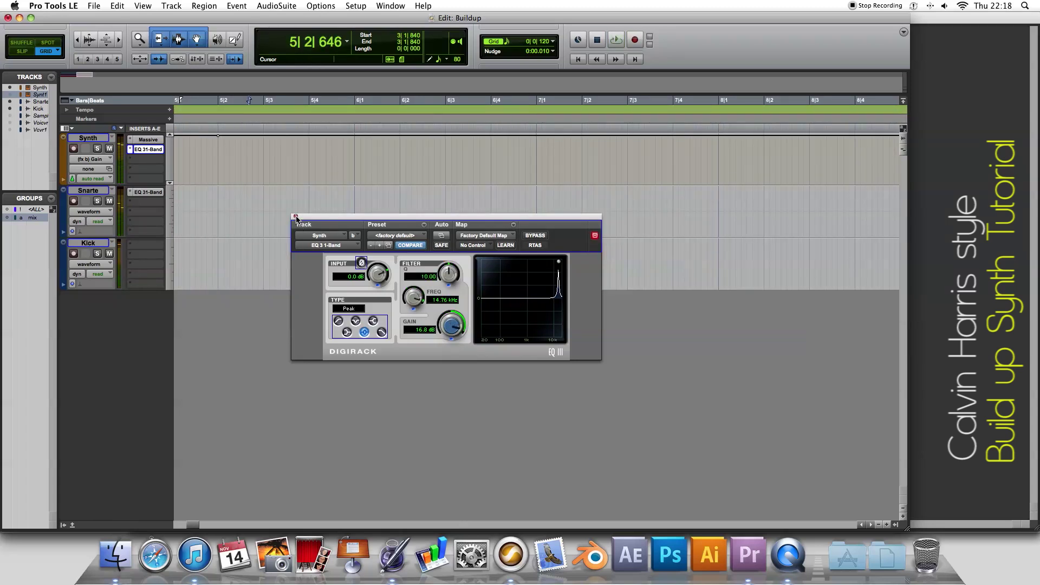
left_click(296, 218)
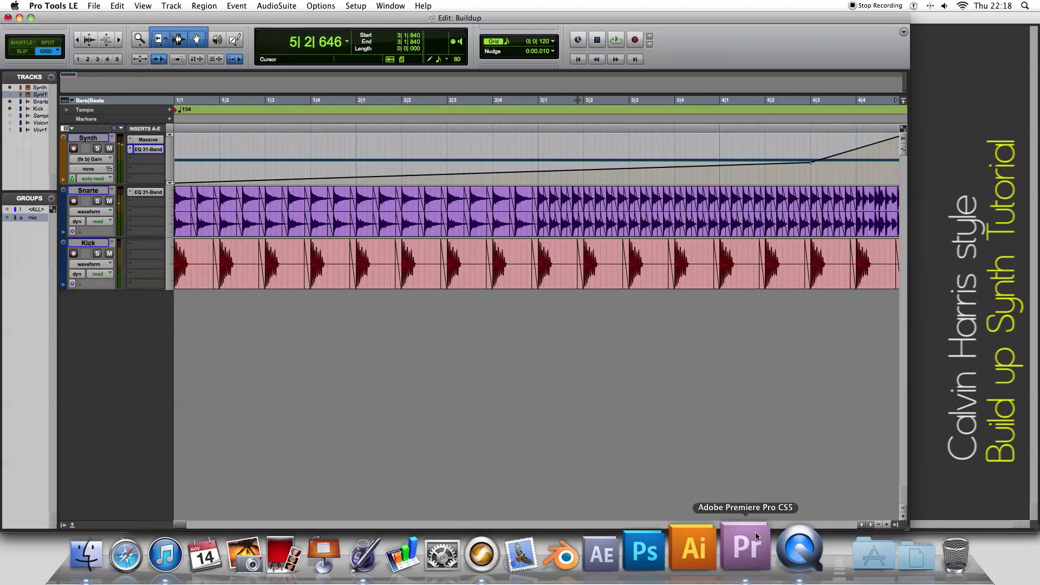